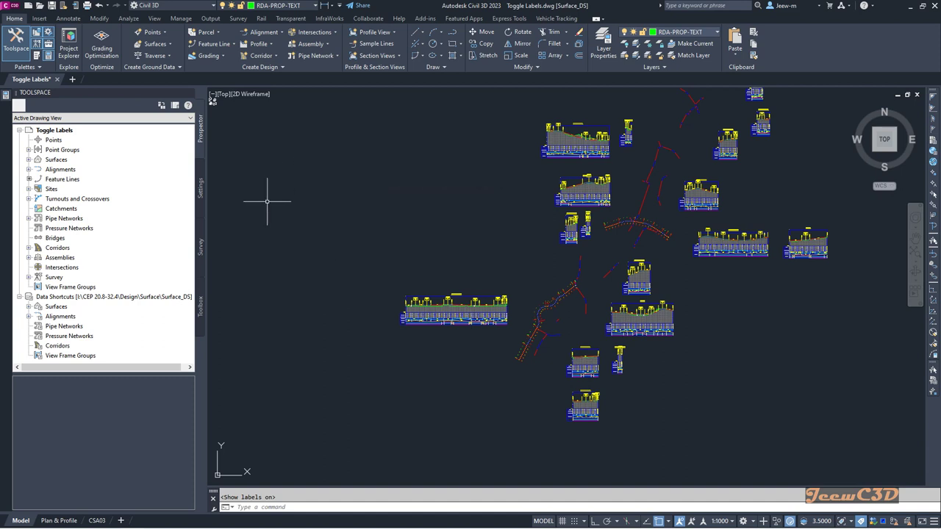
Zoom and pan the drawing to bring the long profile view at the left into view.
mouse_move(356, 193)
scroll(331, 285, down, 3)
scroll(355, 260, up, 1)
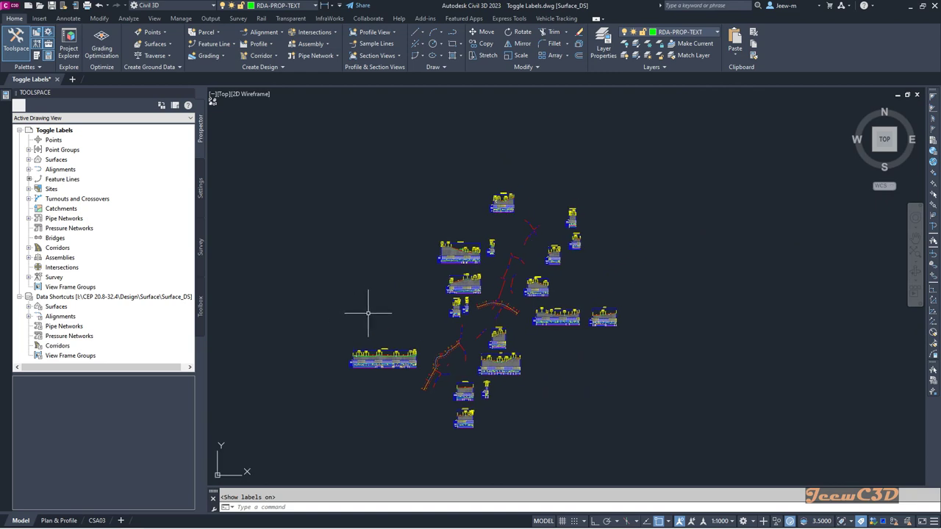
middle_drag(363, 306, 372, 272)
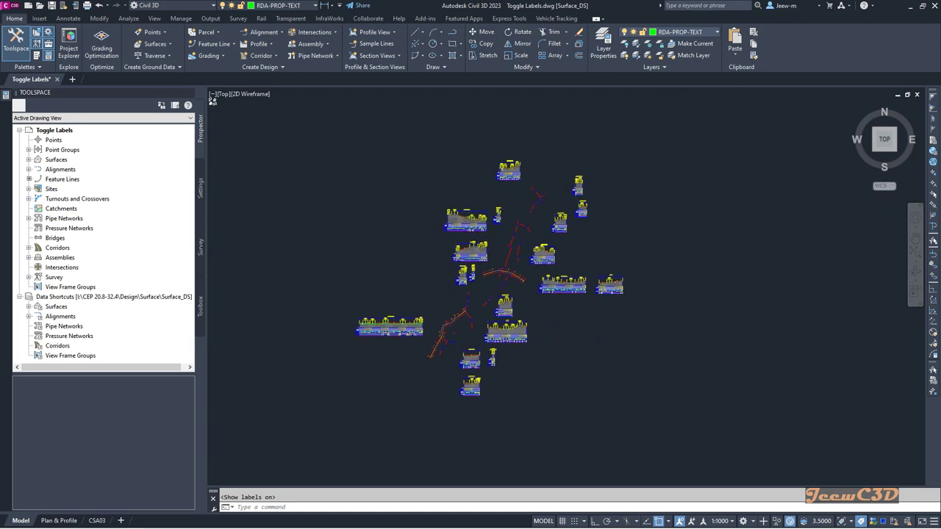
scroll(424, 363, up, 5)
scroll(398, 346, down, 3)
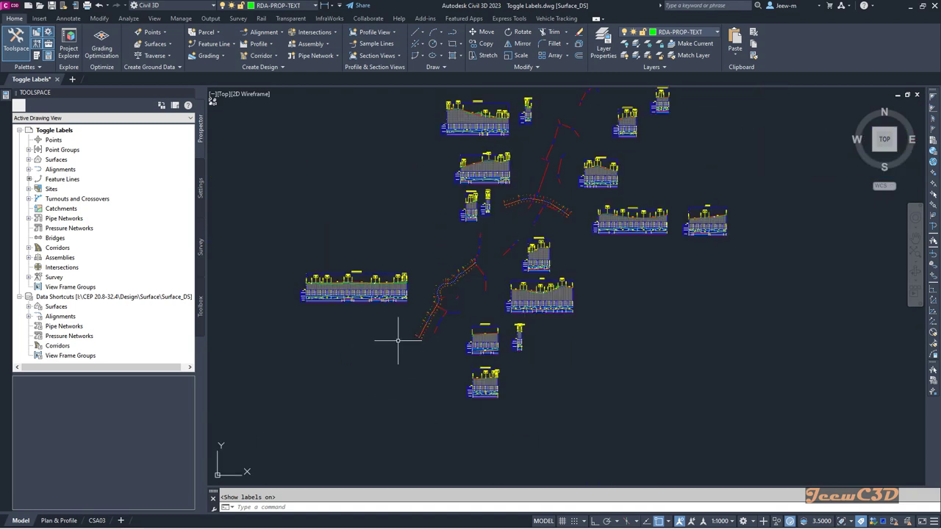
scroll(488, 294, up, 5)
scroll(451, 315, down, 5)
scroll(397, 322, up, 7)
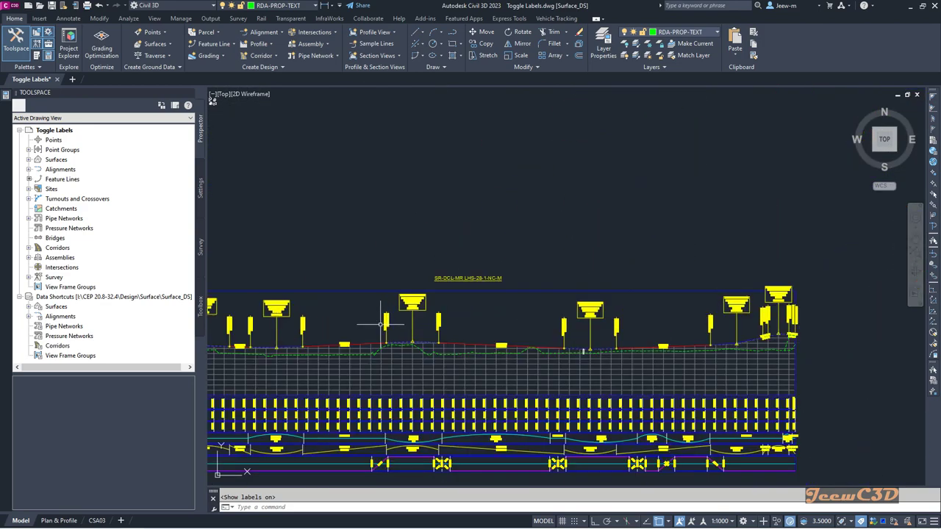
scroll(632, 315, down, 5)
scroll(609, 252, down, 5)
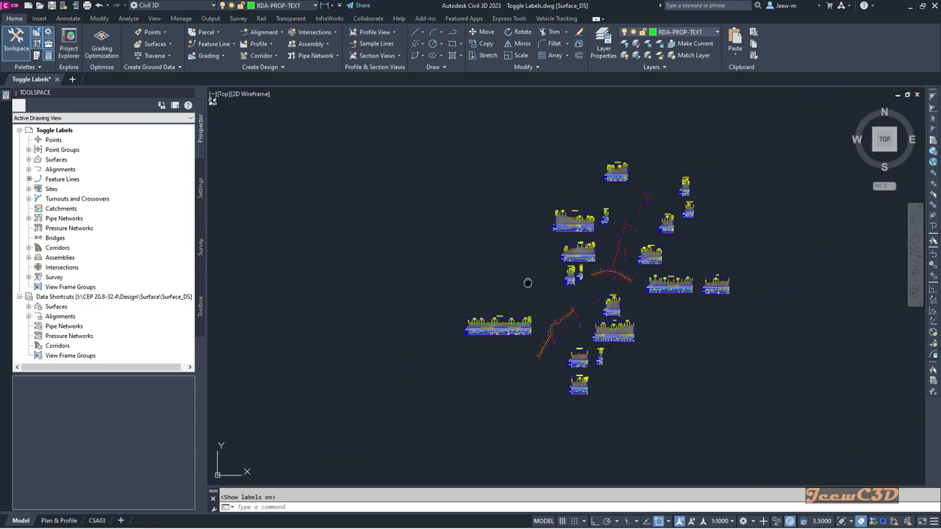
middle_drag(529, 281, 494, 283)
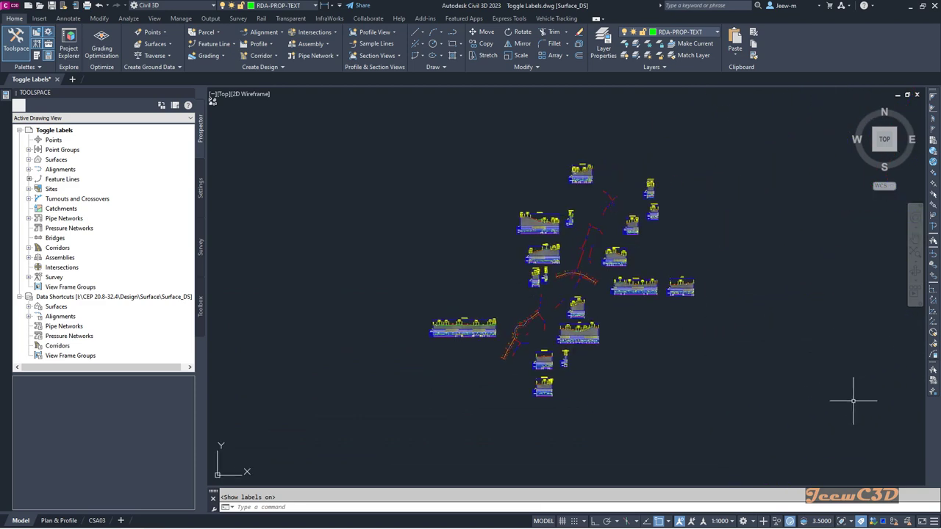
Toggle all drawing labels with Ctrl+Shift+L and zoom in on the long profile view.
click(860, 519)
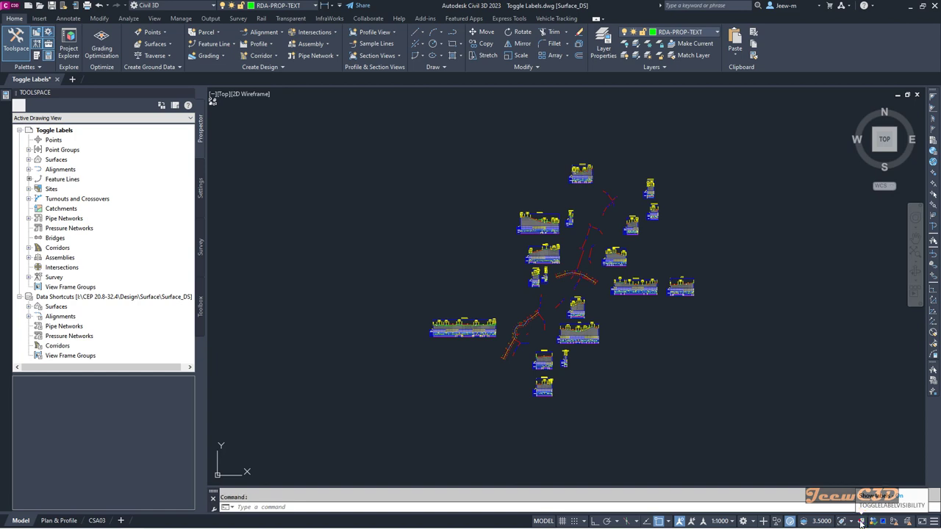
key(ctrl+shift+l)
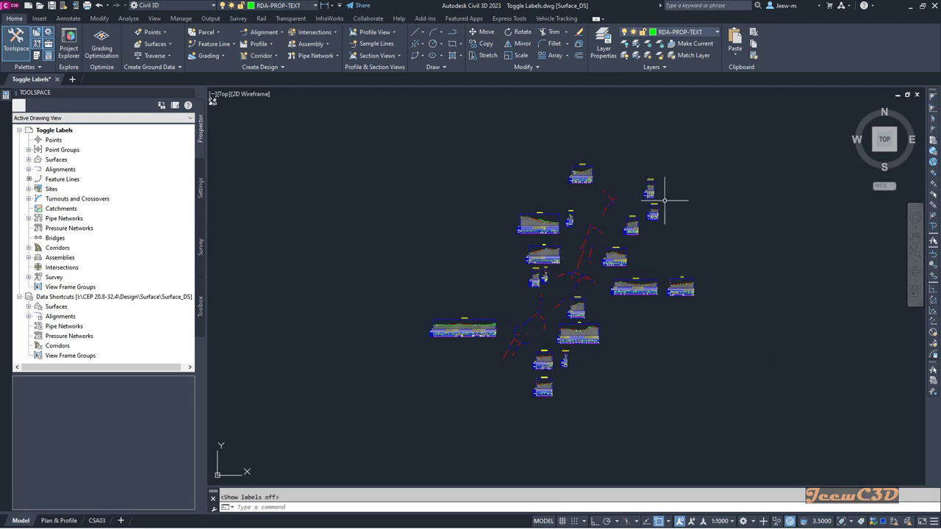
scroll(494, 326, up, 8)
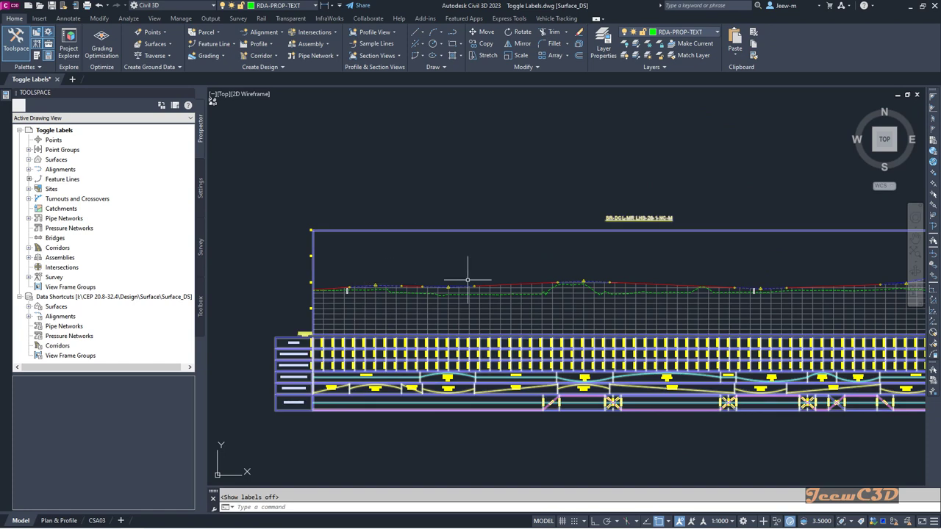
scroll(453, 303, down, 3)
scroll(610, 368, up, 5)
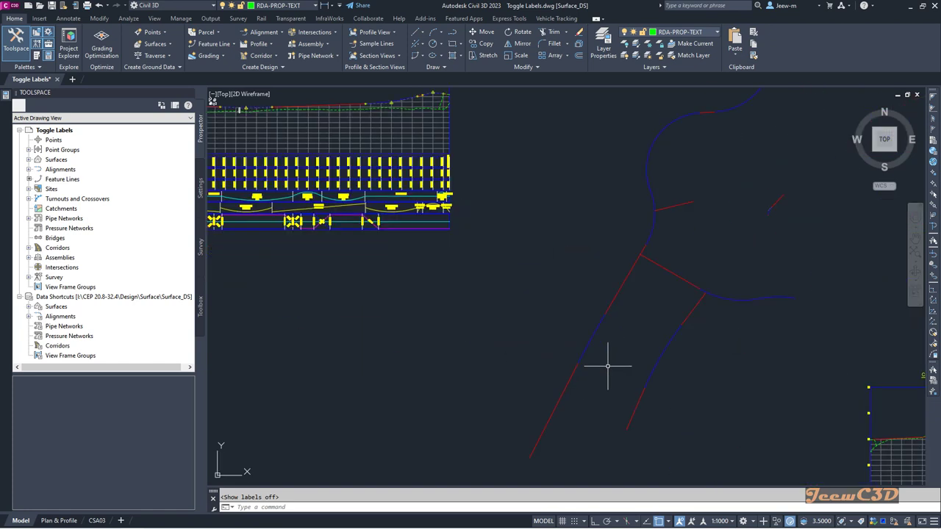
scroll(607, 352, down, 6)
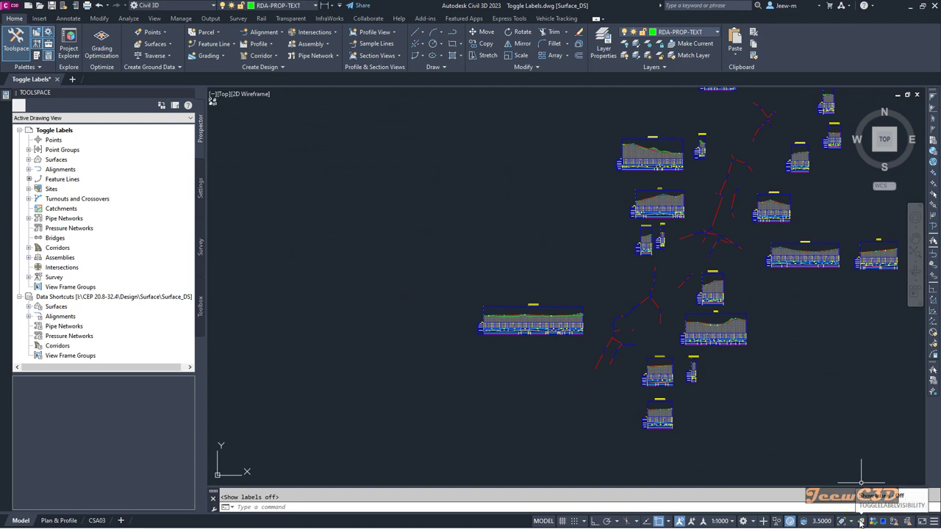
mouse_move(803, 380)
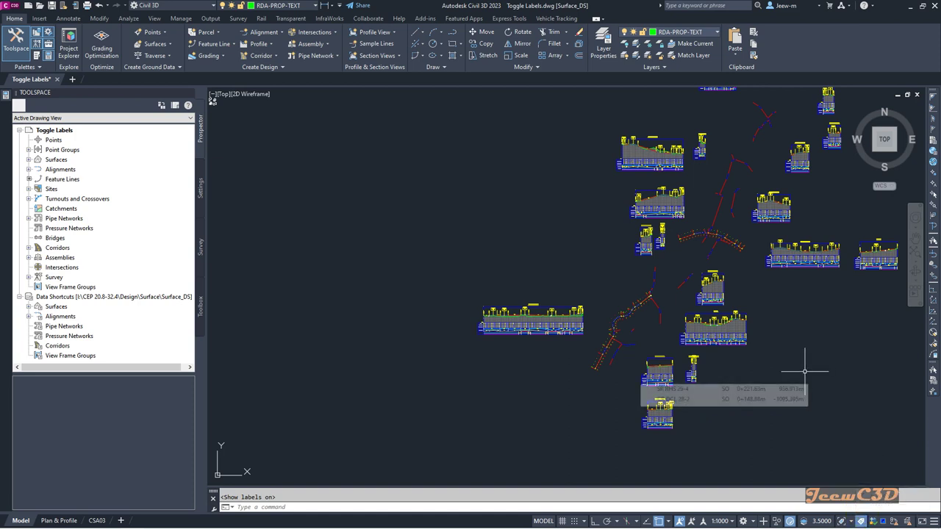
scroll(803, 371, down, 2)
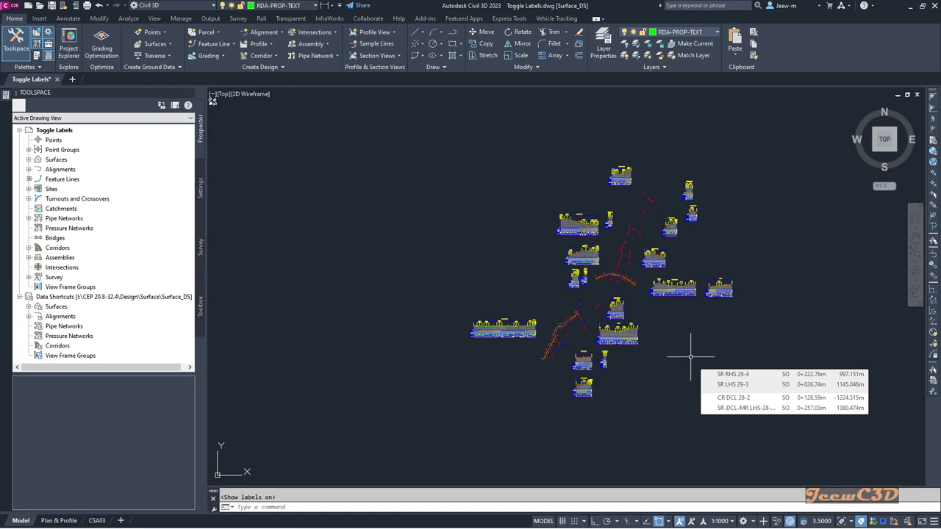
scroll(490, 328, up, 8)
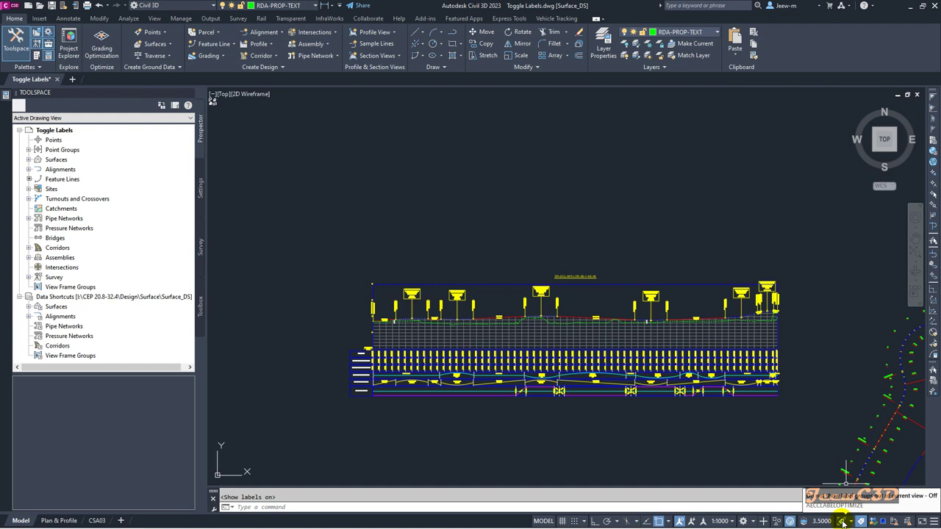
Turn on Adaptive Label Groups and check the thinned labels along the alignment and profile view.
click(842, 522)
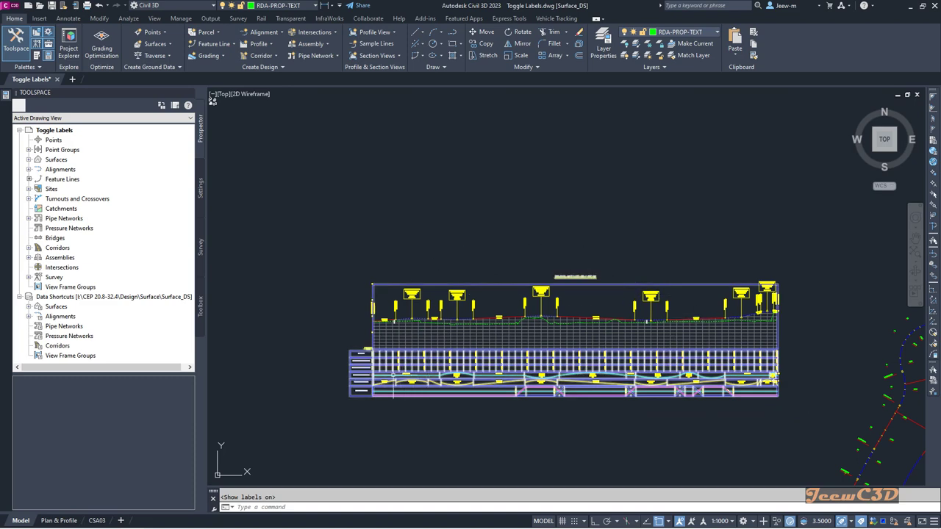
scroll(395, 360, up, 4)
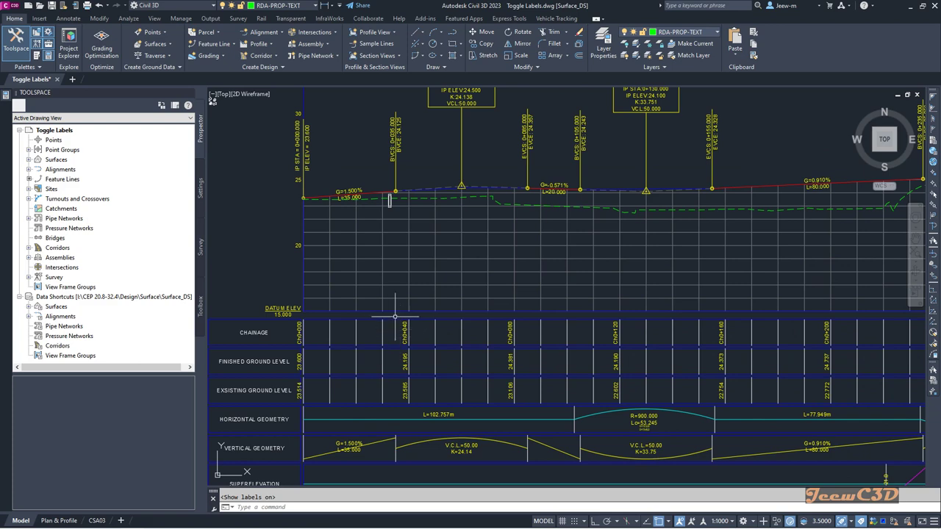
scroll(400, 333, up, 2)
scroll(585, 325, down, 4)
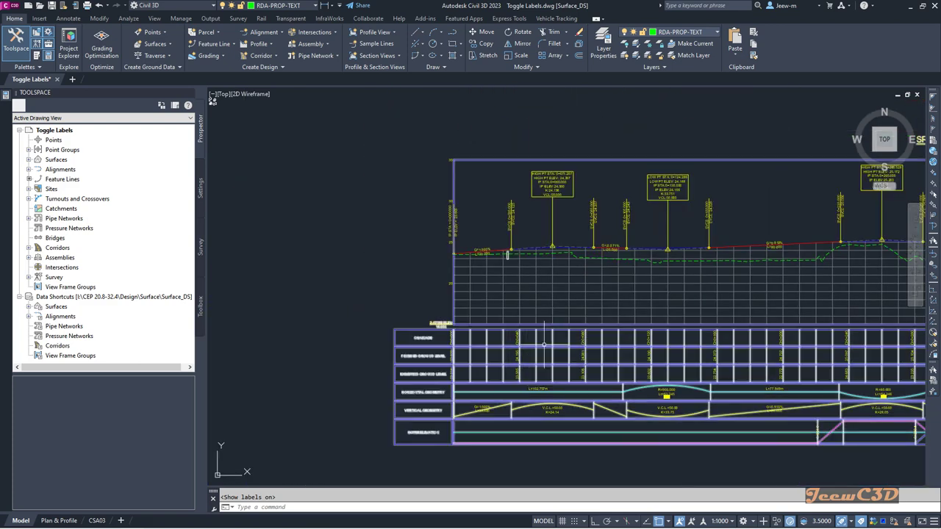
scroll(648, 324, down, 3)
middle_drag(649, 324, 518, 333)
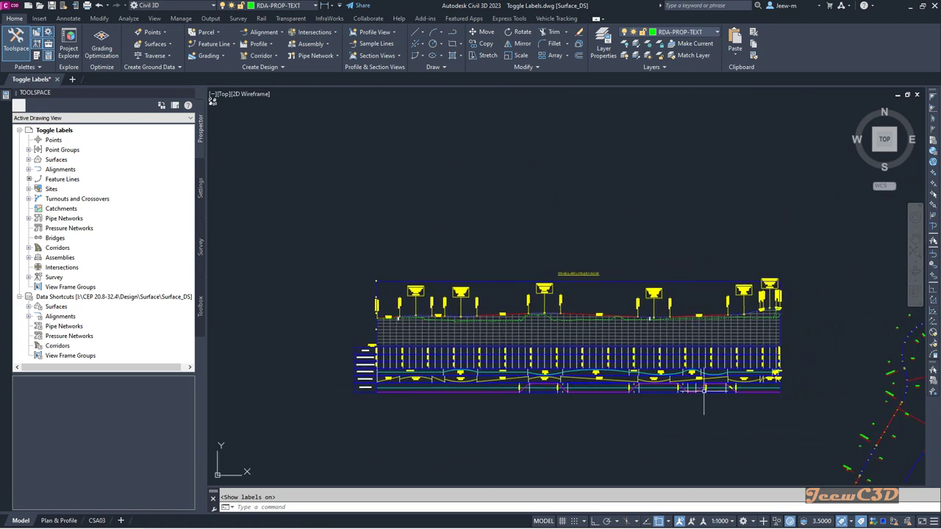
click(850, 521)
scroll(409, 353, up, 4)
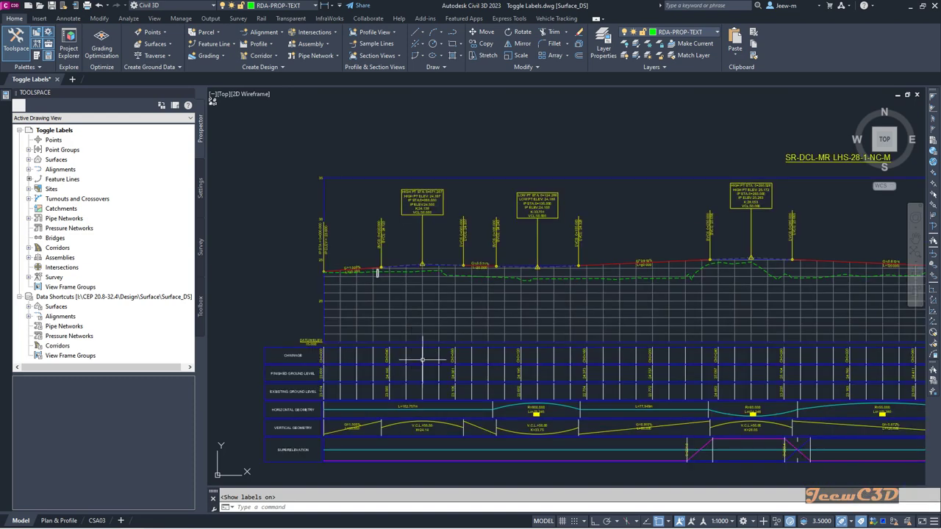
Redraw the adaptive label groups twice at the current zoom level.
click(853, 521)
click(853, 508)
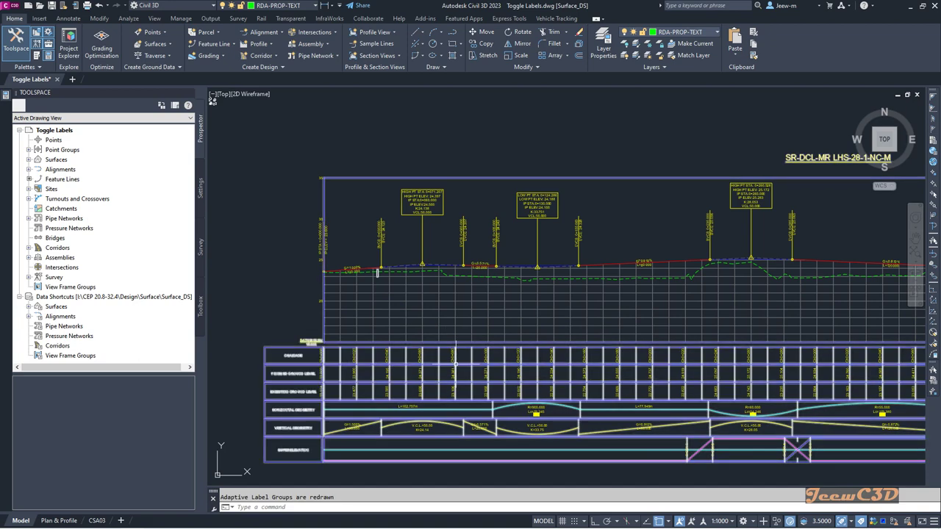
scroll(471, 358, up, 2)
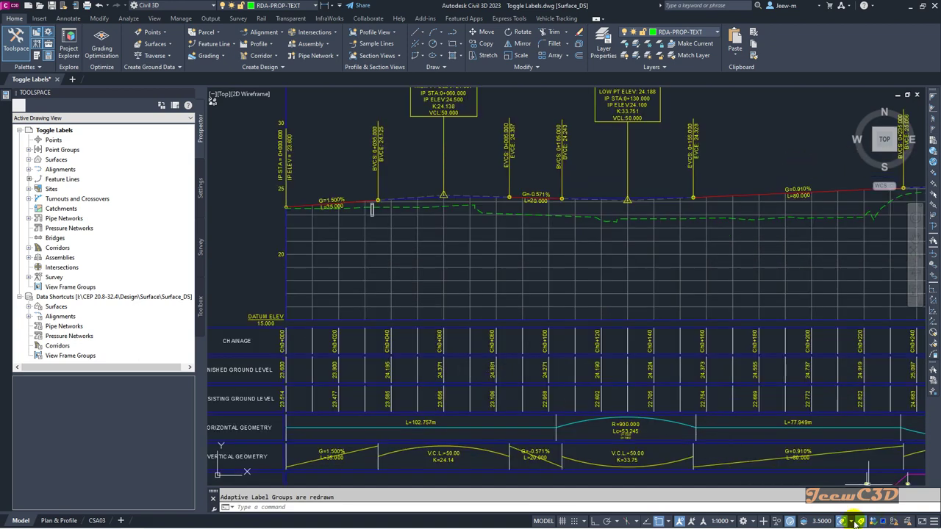
click(854, 522)
click(861, 508)
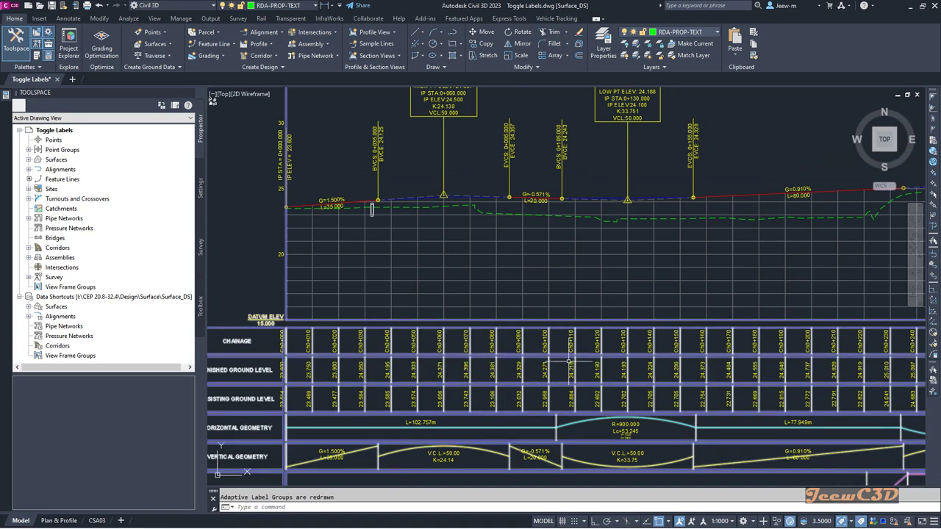
Set label groups to redraw automatically when zooming or panning, then zoom around the profile view.
click(852, 522)
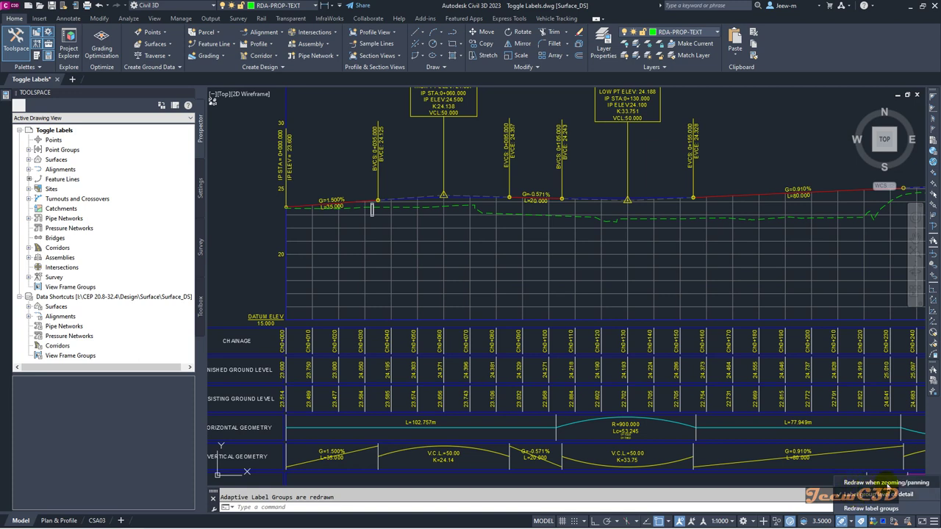
click(670, 298)
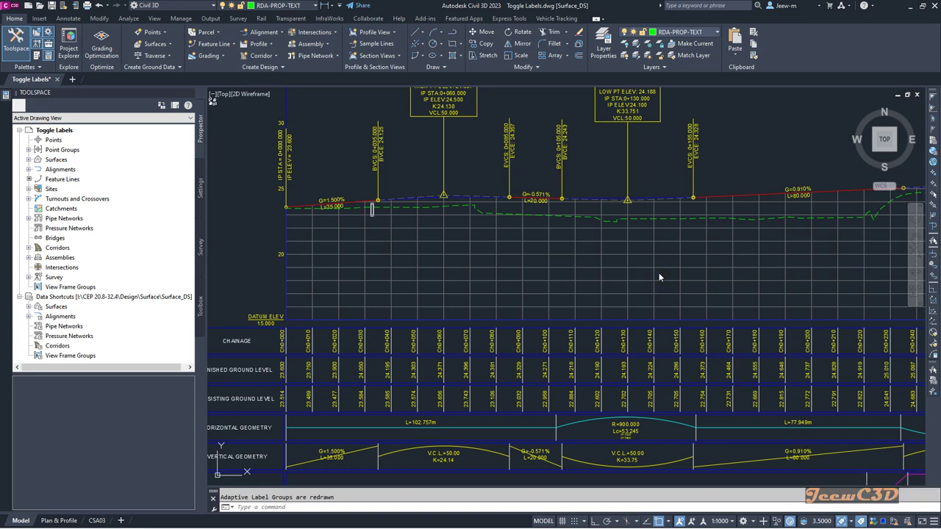
scroll(658, 272, down, 10)
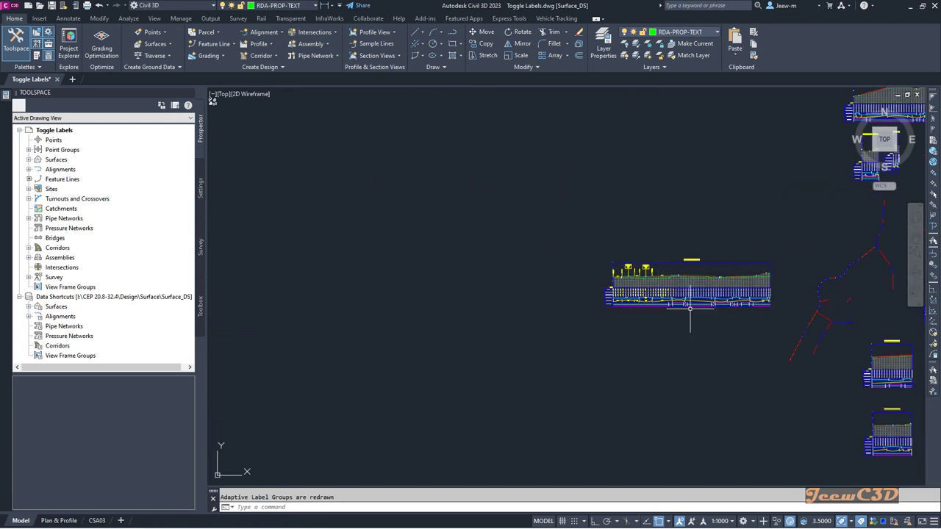
scroll(573, 360, up, 3)
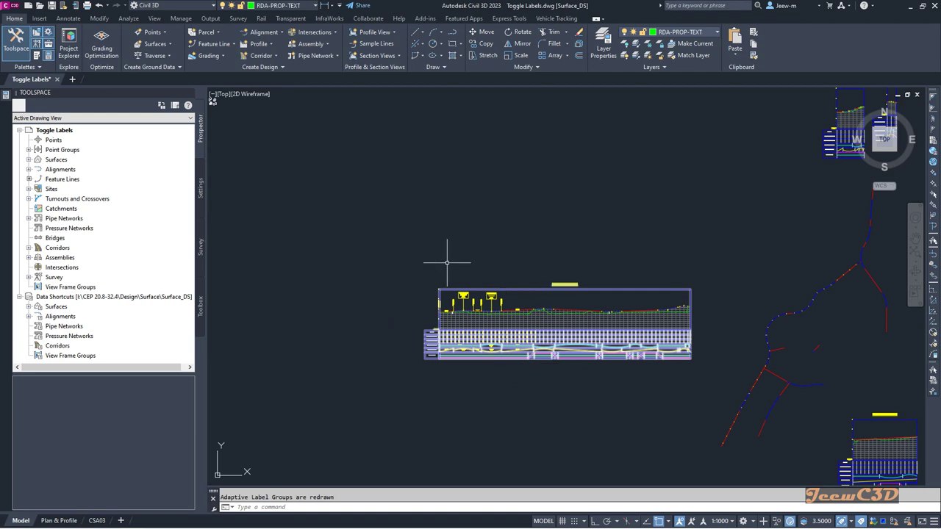
scroll(434, 358, up, 3)
scroll(486, 322, down, 2)
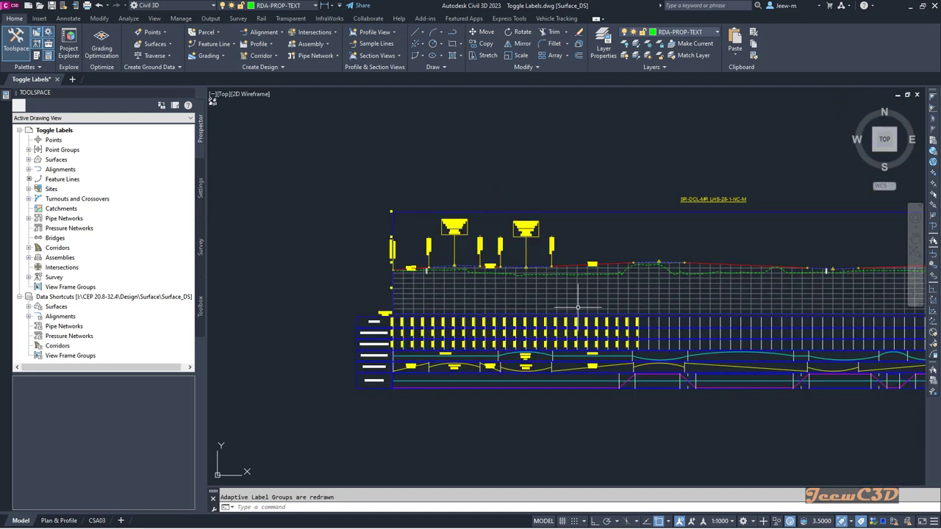
scroll(507, 316, up, 2)
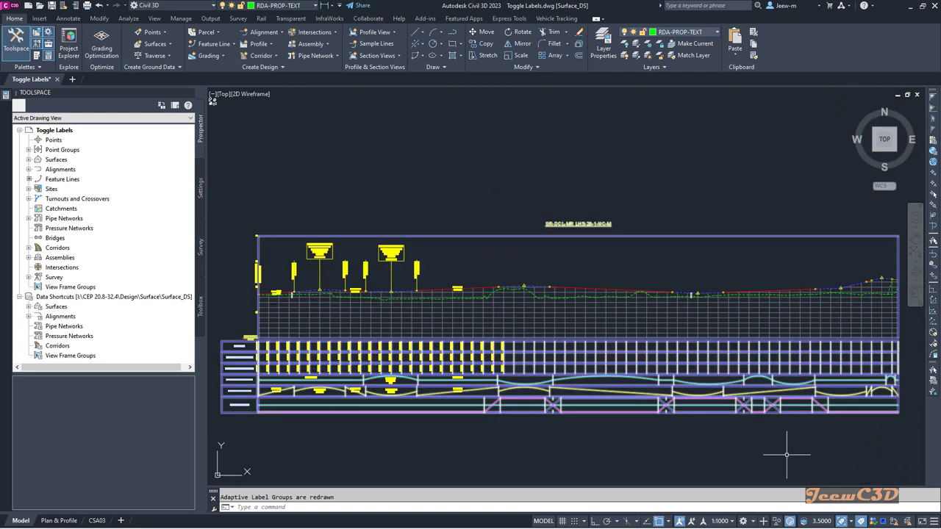
Redraw the profile's label groups across the whole view.
click(856, 520)
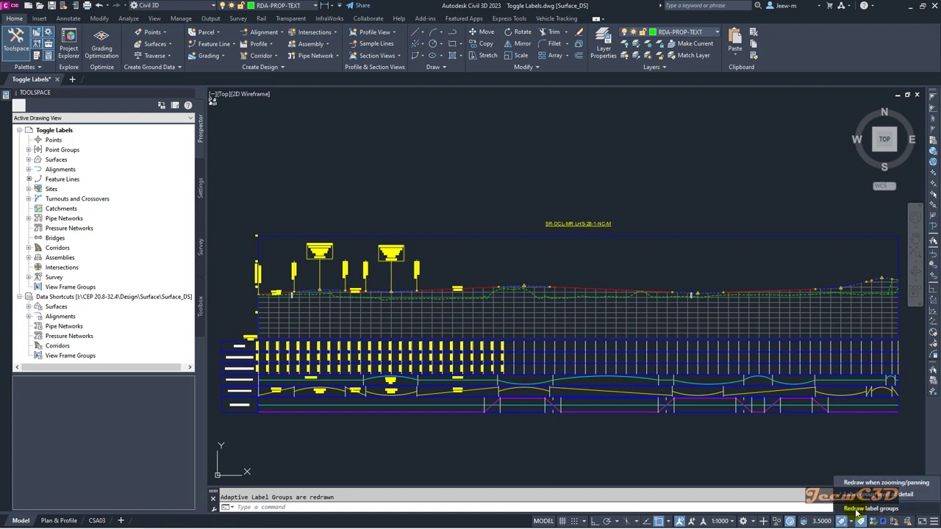
click(860, 508)
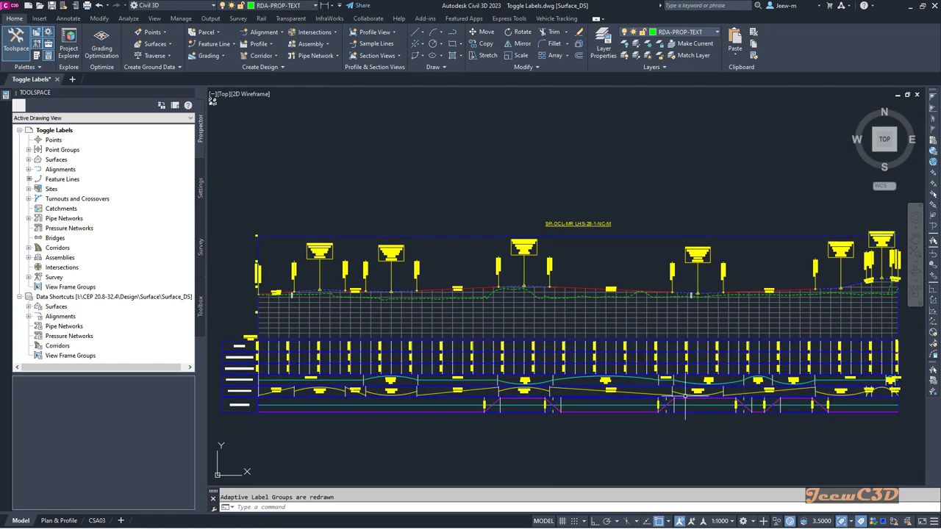
scroll(660, 395, down, 10)
Toggle AECCLABELOPTIMIZE off and back on, then pan along the profile view's data bands.
scroll(731, 336, up, 2)
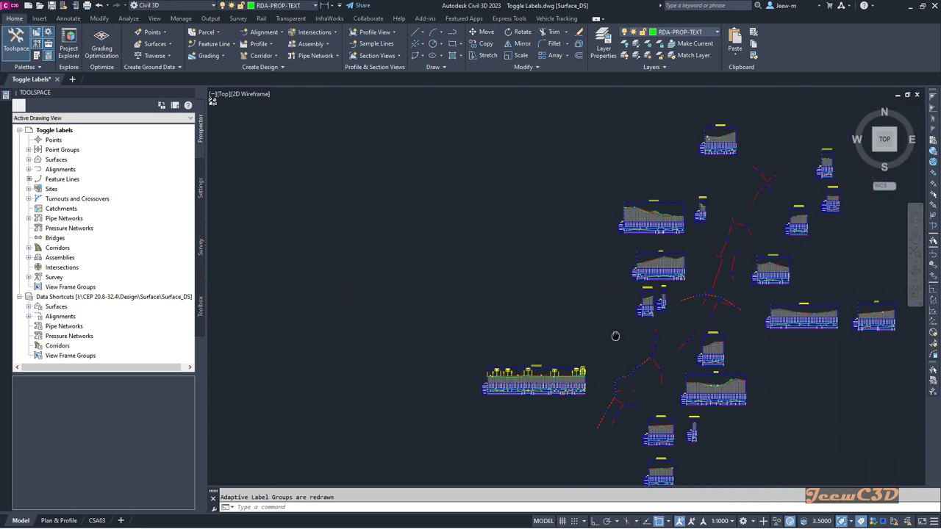
scroll(616, 334, down, 2)
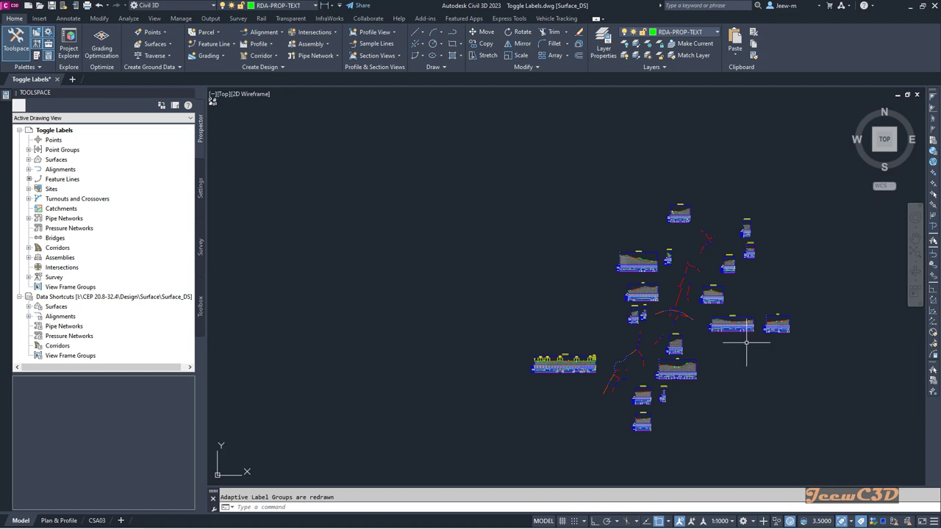
click(841, 523)
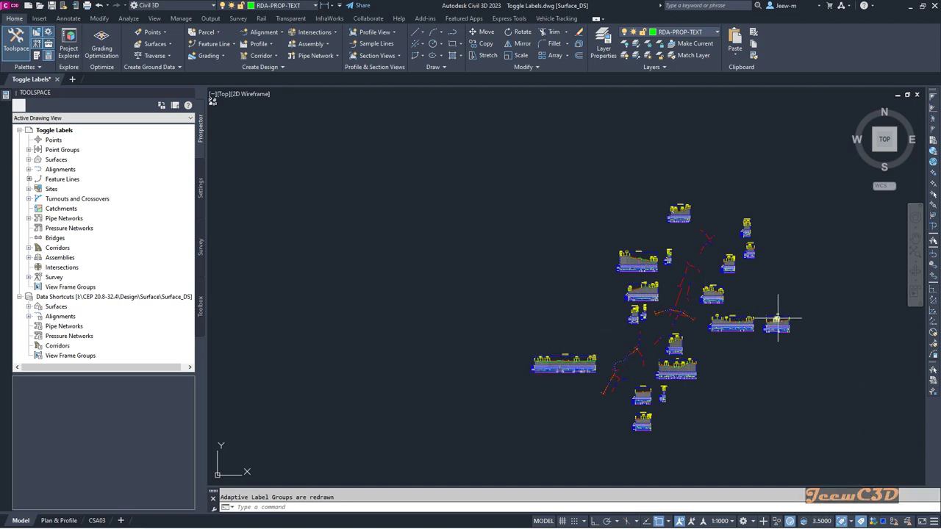
scroll(548, 356, up, 6)
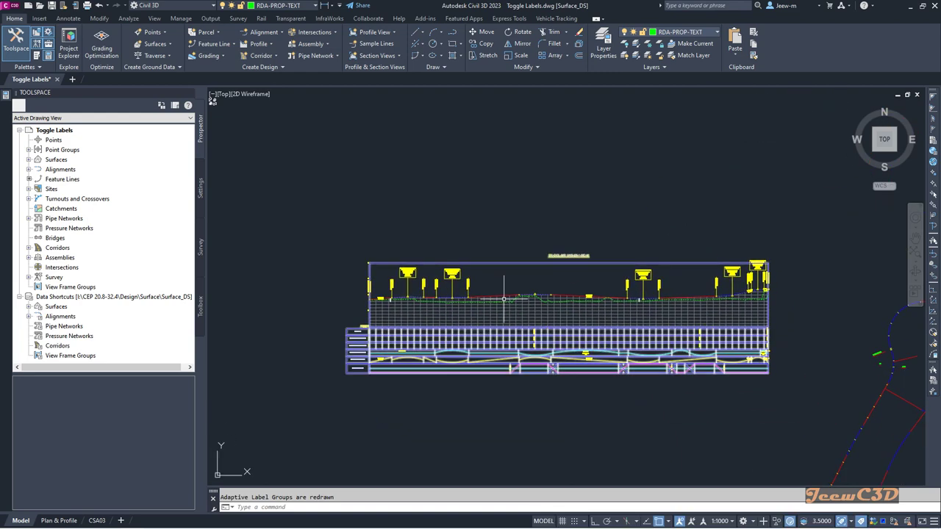
scroll(503, 297, up, 2)
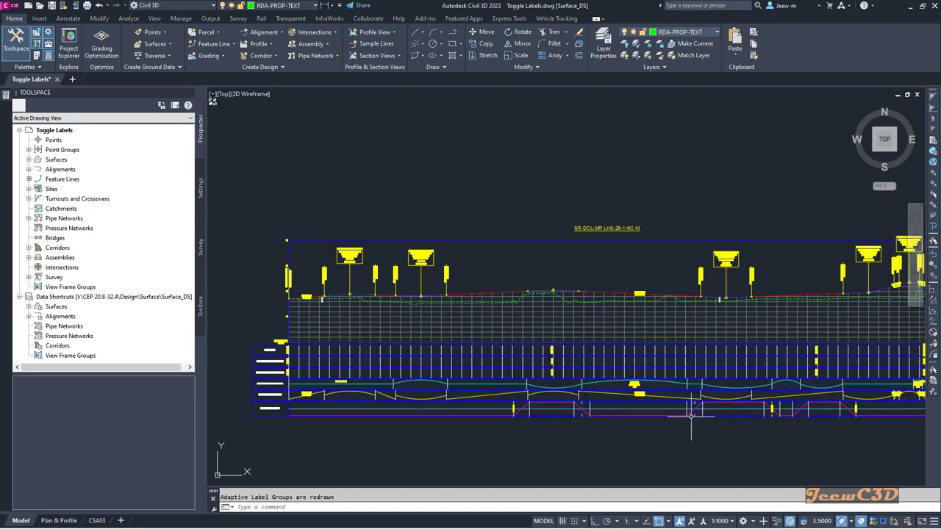
click(843, 521)
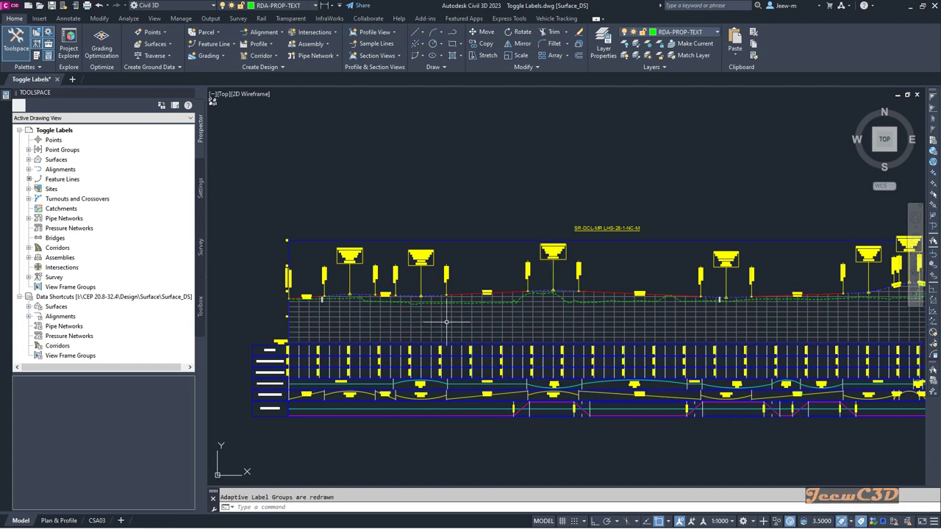
scroll(361, 358, up, 4)
middle_drag(361, 359, 599, 332)
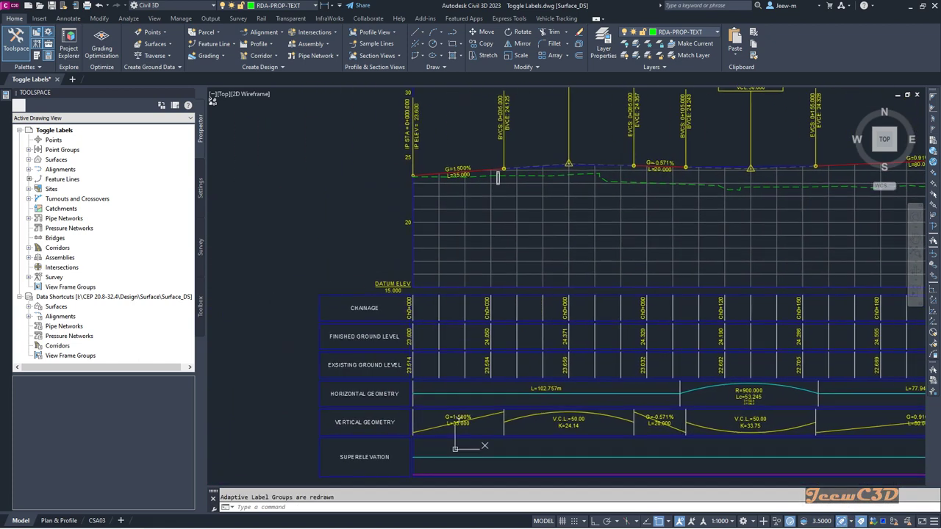
Redraw the label groups, then enable Redraw when zooming/panning in the status-bar label flyout.
click(850, 507)
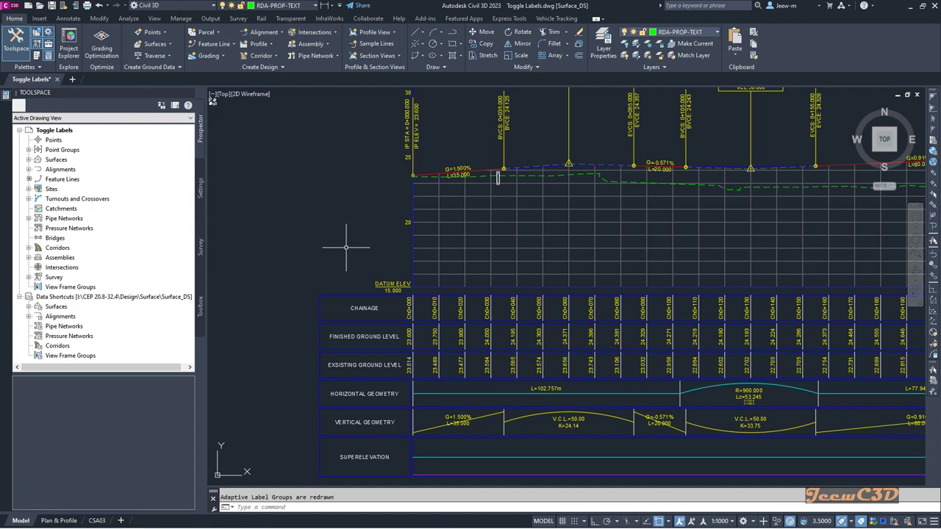
click(854, 522)
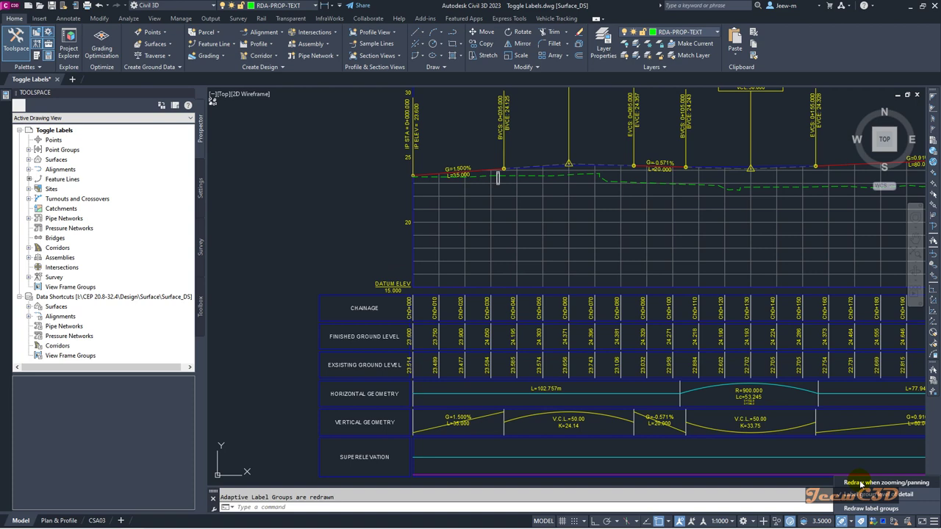
click(860, 484)
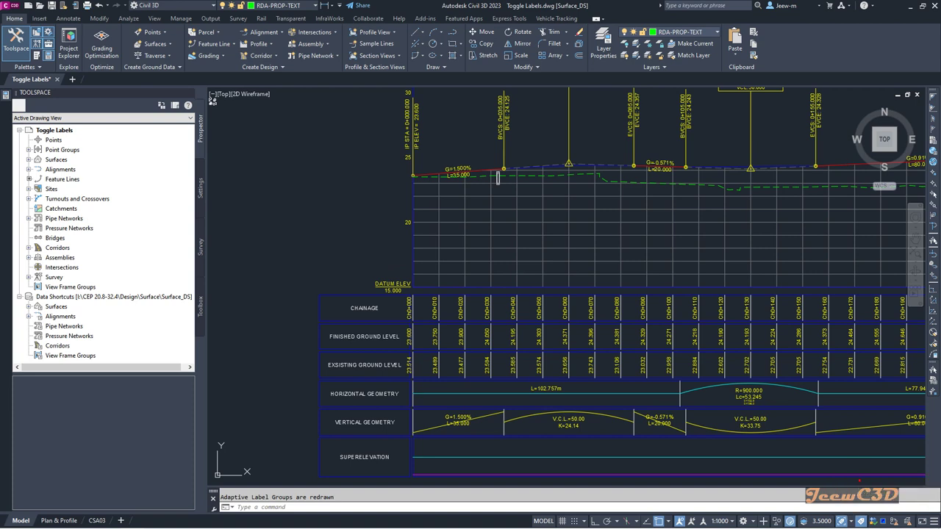
click(854, 520)
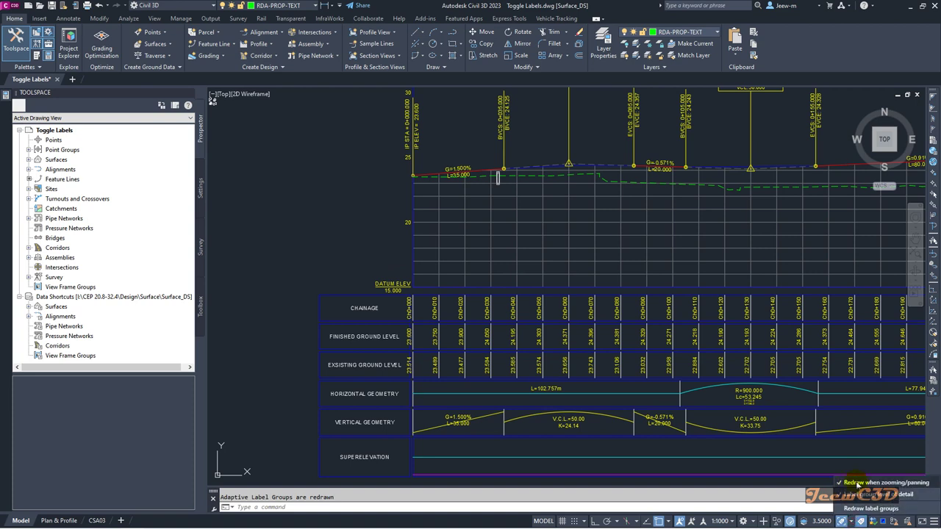
scroll(498, 177, down, 5)
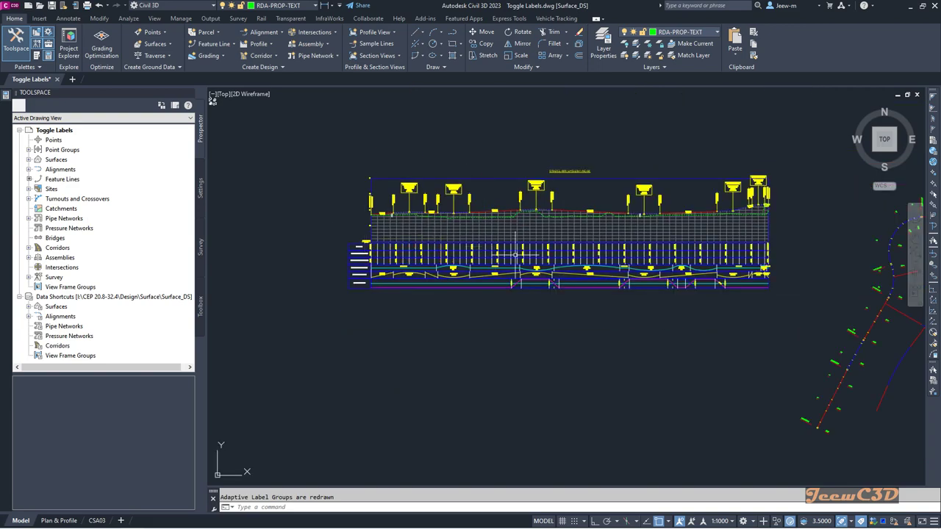
scroll(579, 273, up, 5)
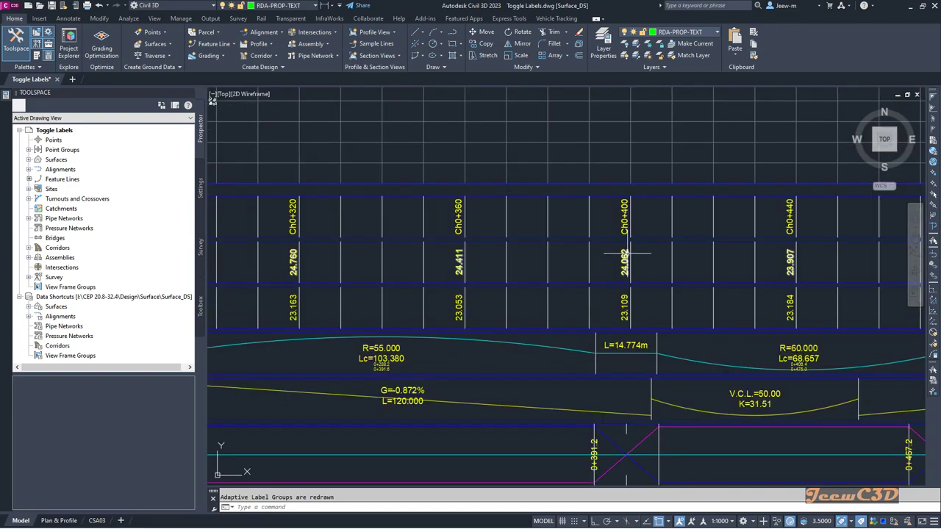
scroll(624, 254, down, 6)
scroll(603, 235, up, 5)
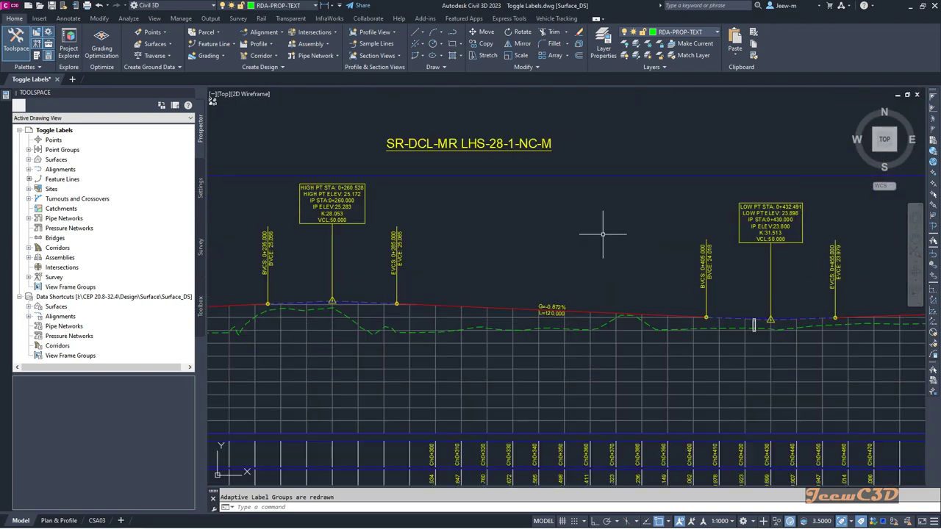
scroll(610, 250, down, 6)
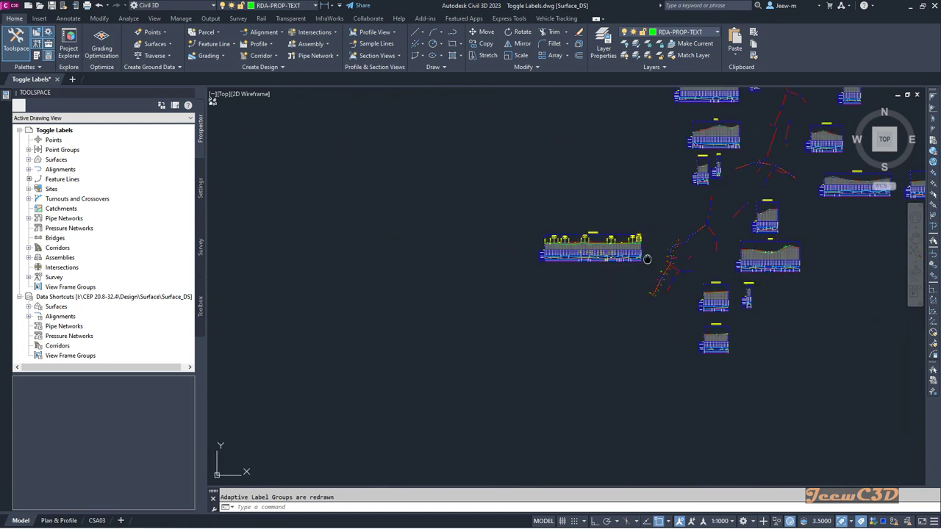
scroll(563, 276, up, 5)
scroll(580, 301, down, 6)
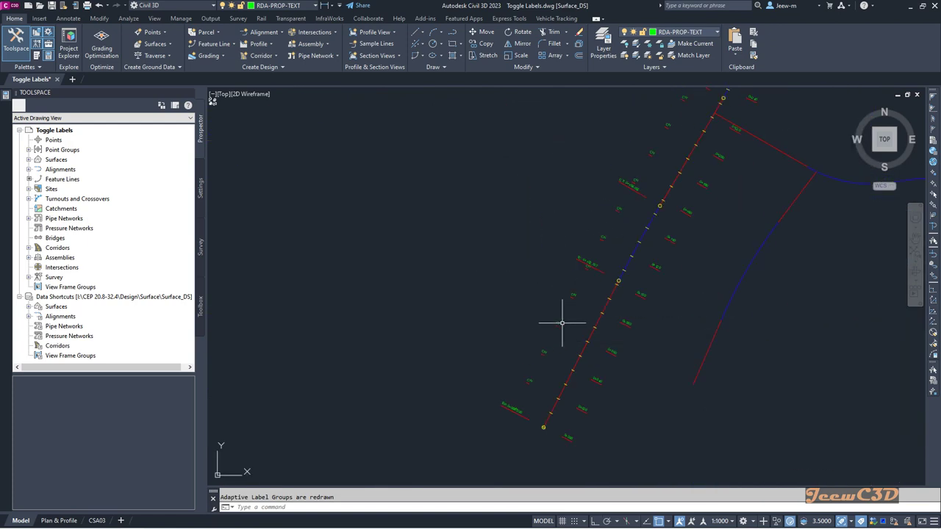
scroll(647, 318, up, 5)
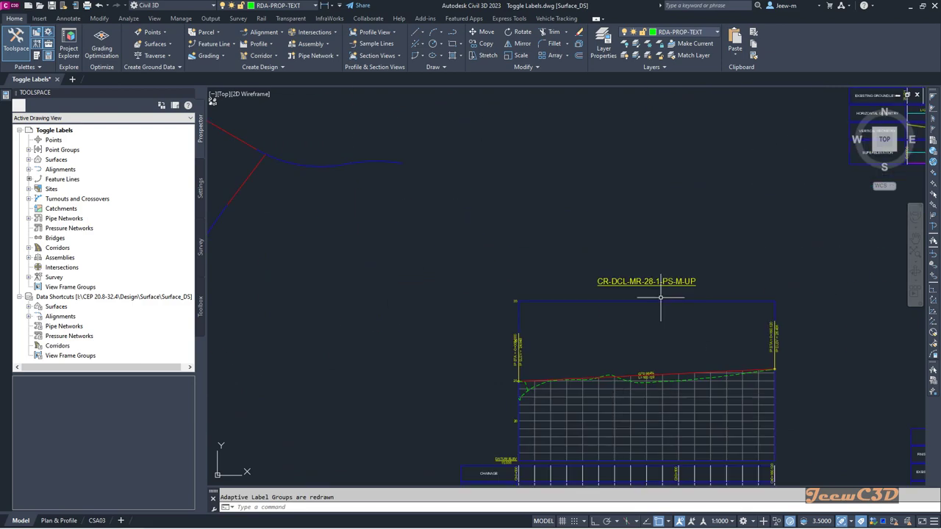
scroll(659, 298, down, 5)
scroll(735, 220, up, 8)
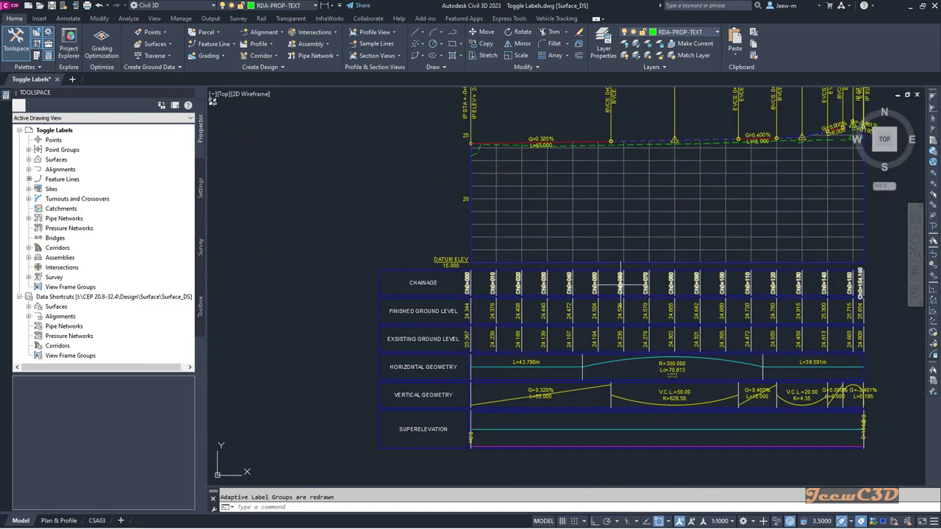
scroll(621, 282, down, 2)
scroll(621, 282, down, 4)
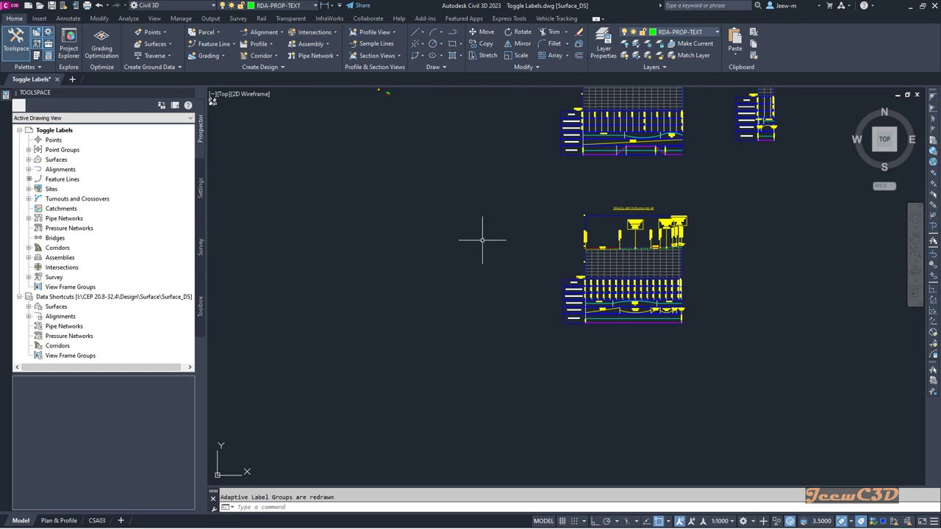
scroll(482, 240, down, 2)
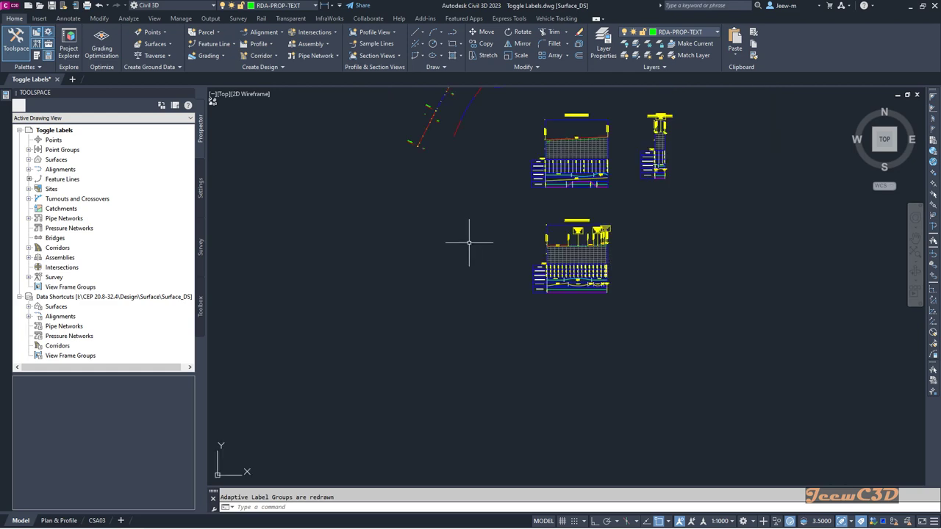
scroll(495, 347, up, 3)
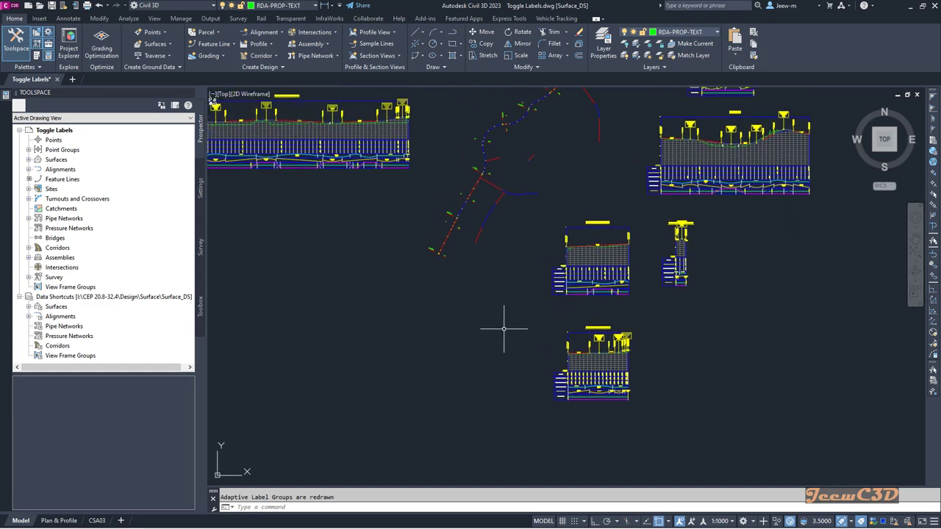
scroll(640, 223, down, 2)
scroll(646, 230, up, 4)
scroll(646, 230, up, 3)
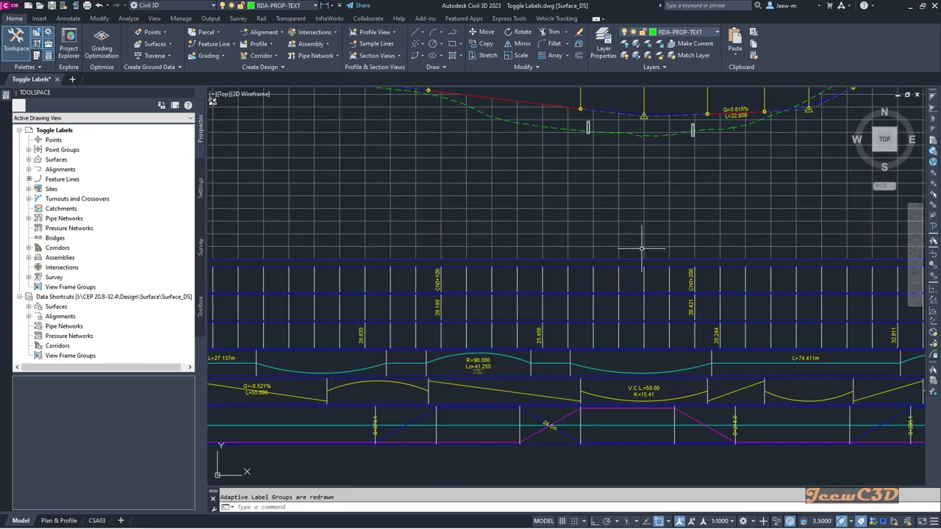
scroll(641, 249, down, 8)
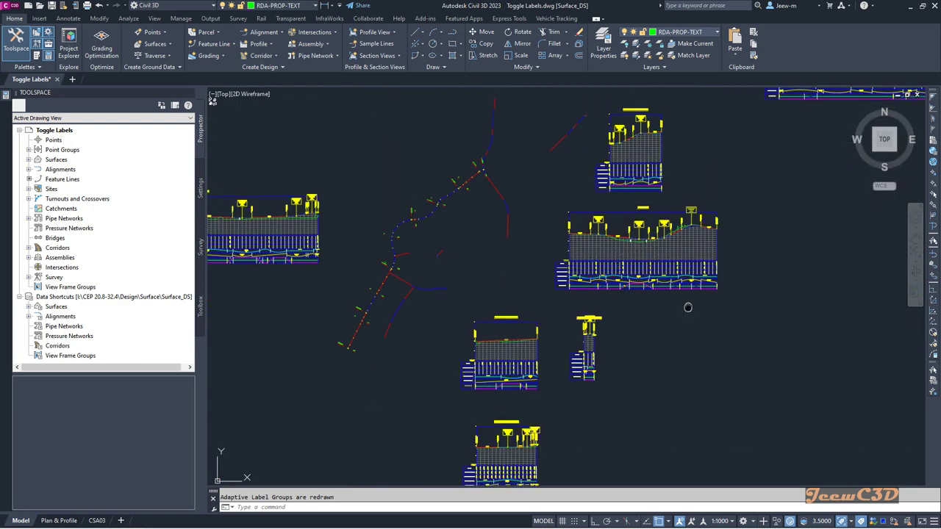
middle_drag(687, 304, 683, 341)
mouse_move(681, 352)
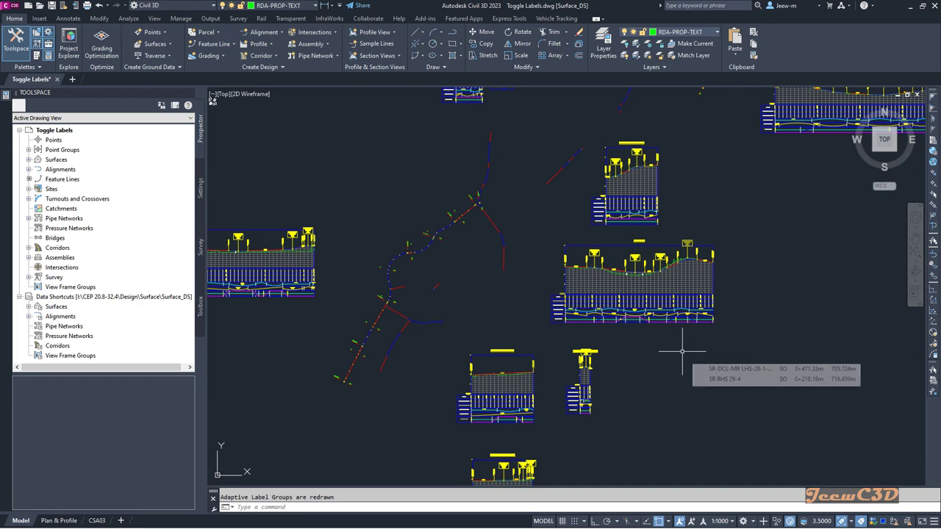